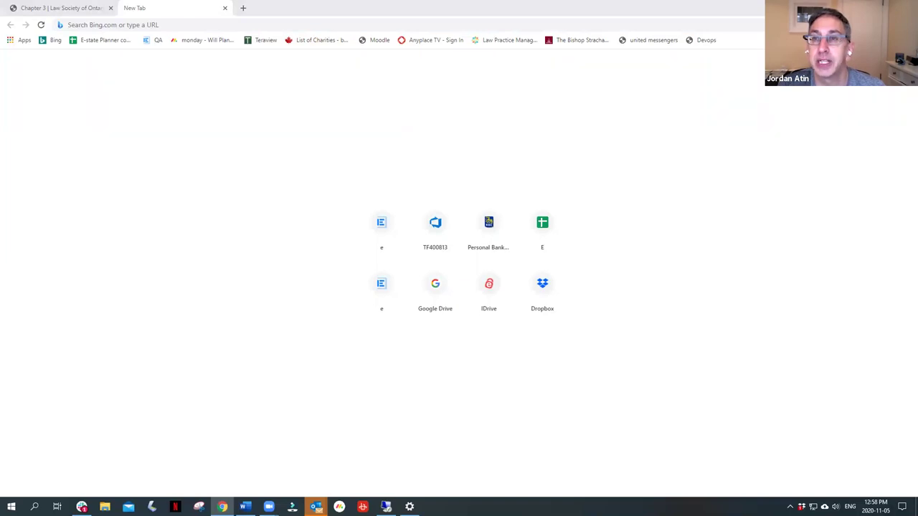
- Open the e-stateplanner.com website and log in to the account
left_click(139, 25)
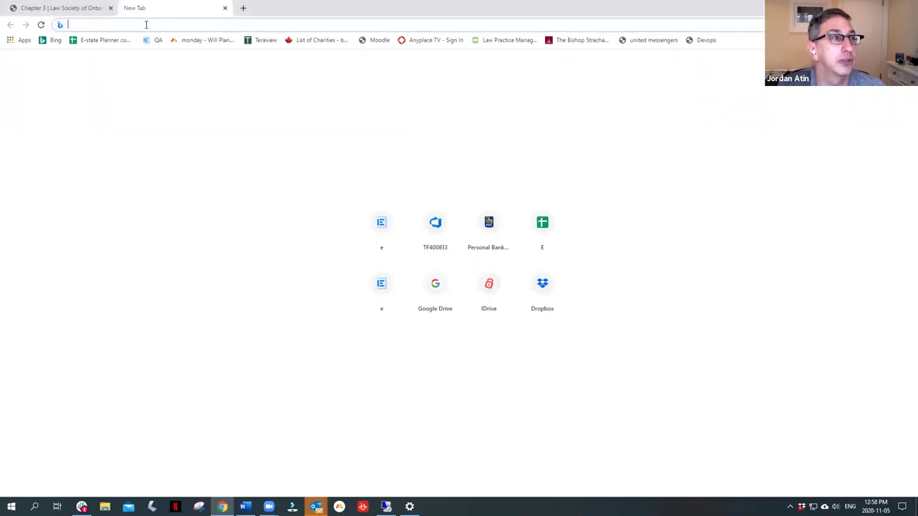
type("e")
key("Return")
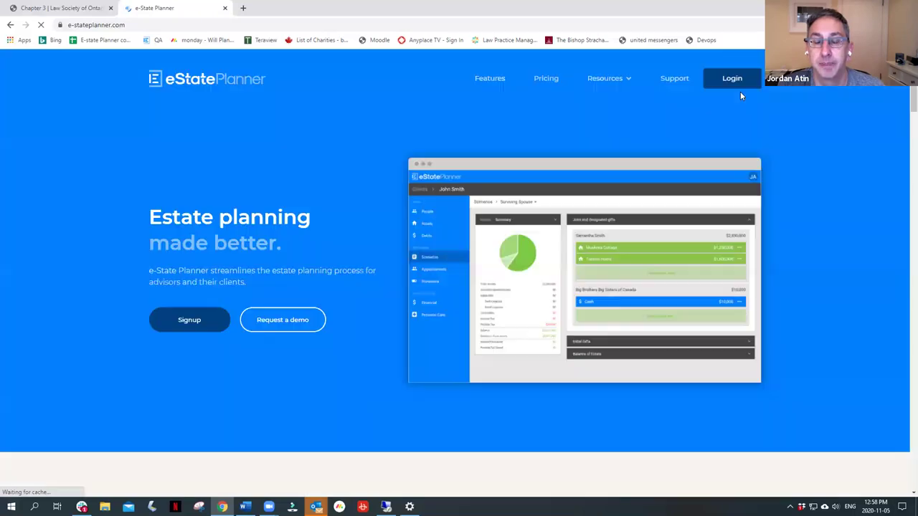
left_click(740, 86)
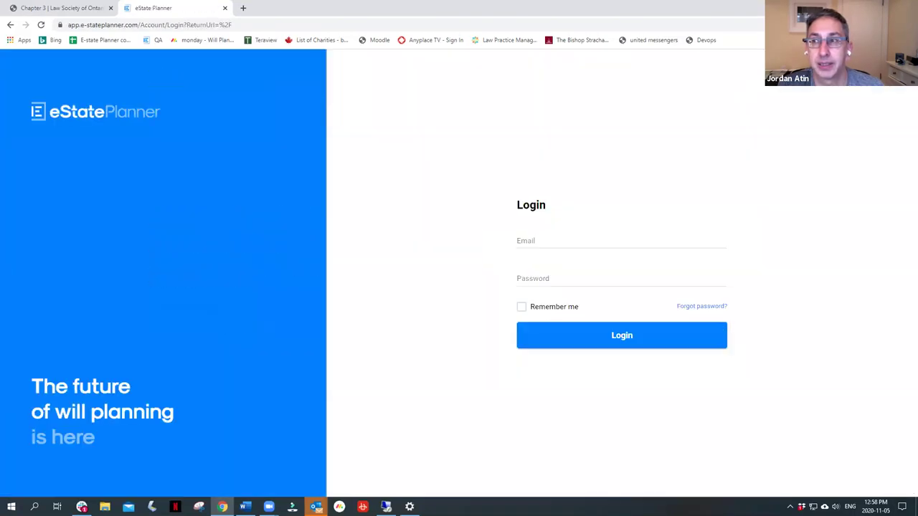
left_click(610, 334)
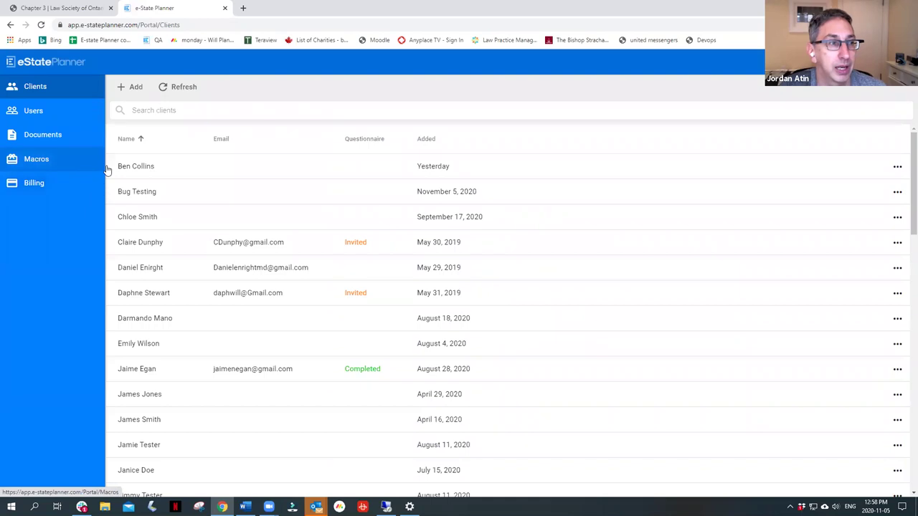
- Open the first client in the list and show the Surviving Spouse scenario of the will plan
left_click(125, 167)
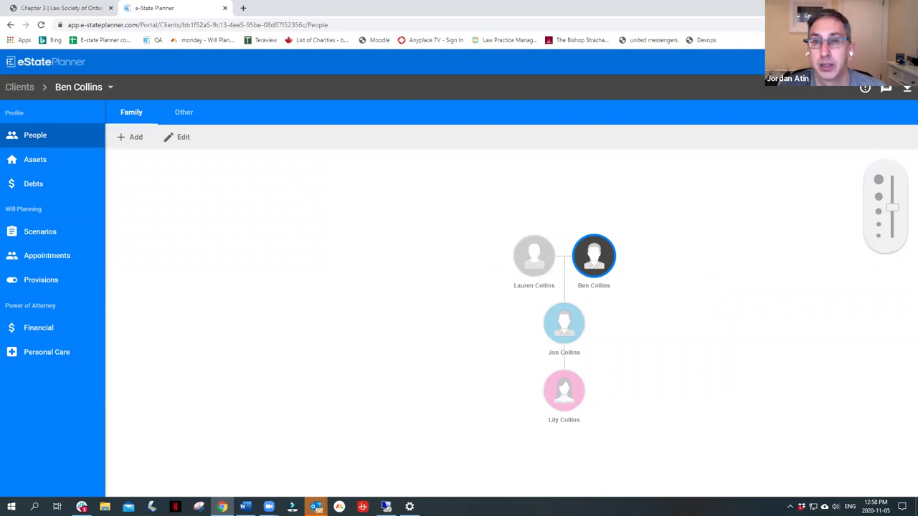
left_click(70, 236)
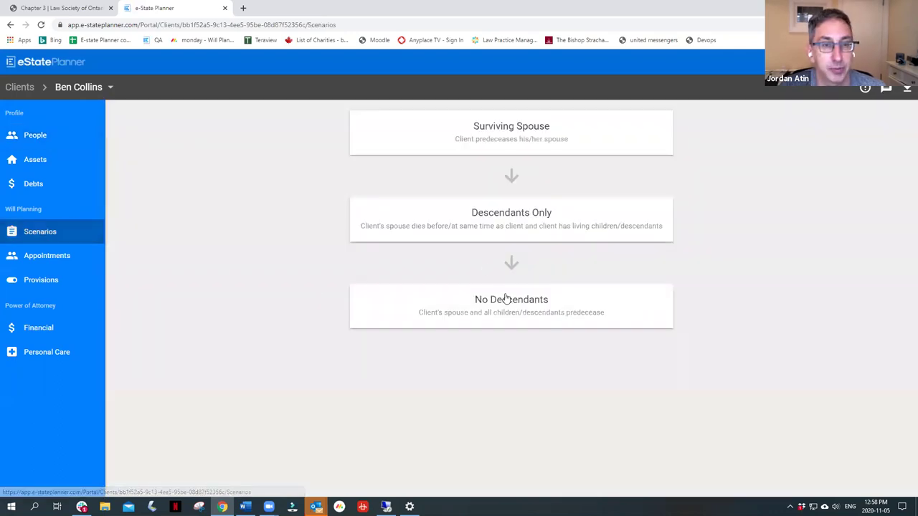
left_click(498, 144)
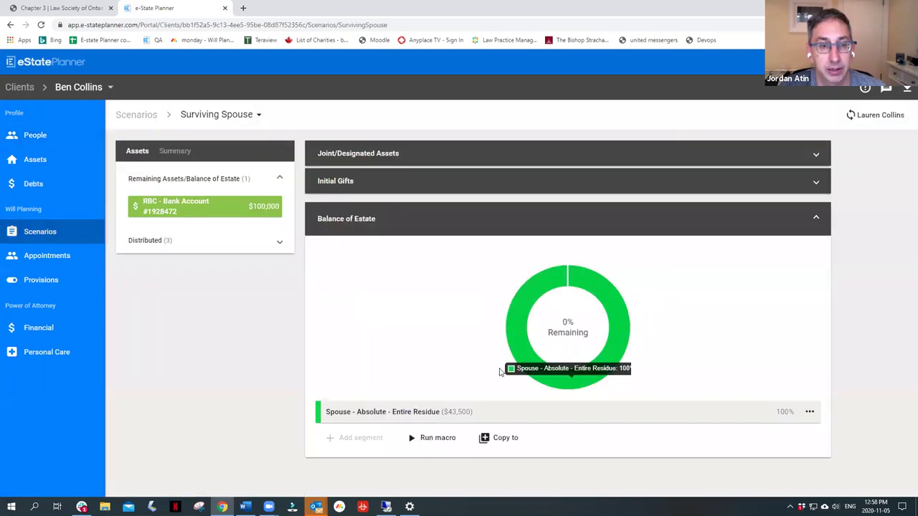
- Remove the spouse's absolute gift from the Spouse - Absolute - Entire Residue segment of the Balance of Estate
left_click(810, 411)
left_click(842, 358)
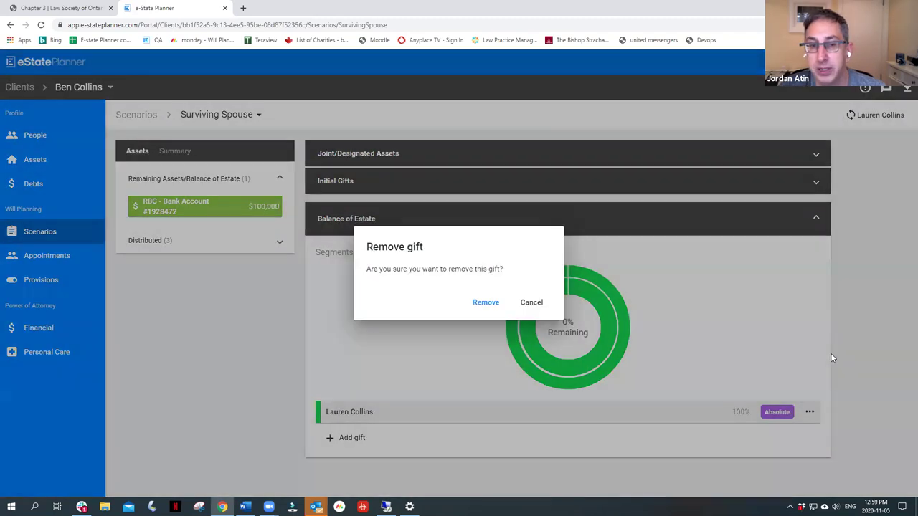
left_click(486, 301)
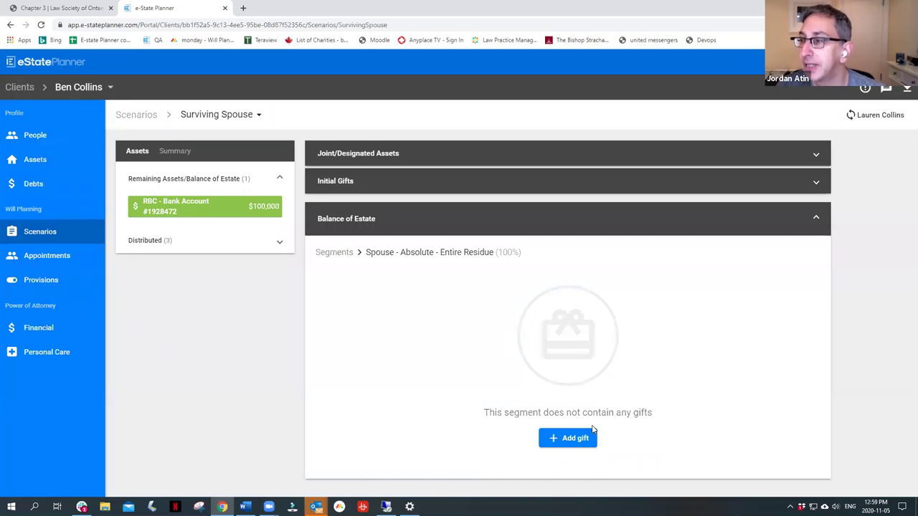
- Start a Trust gift in the empty segment with the client's spouse as beneficiary and Death of beneficiary as its duration
left_click(573, 438)
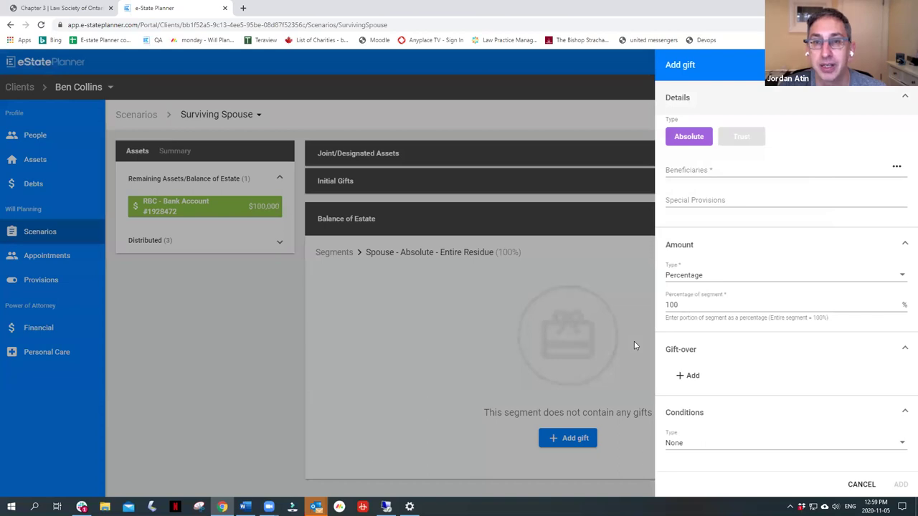
left_click(739, 139)
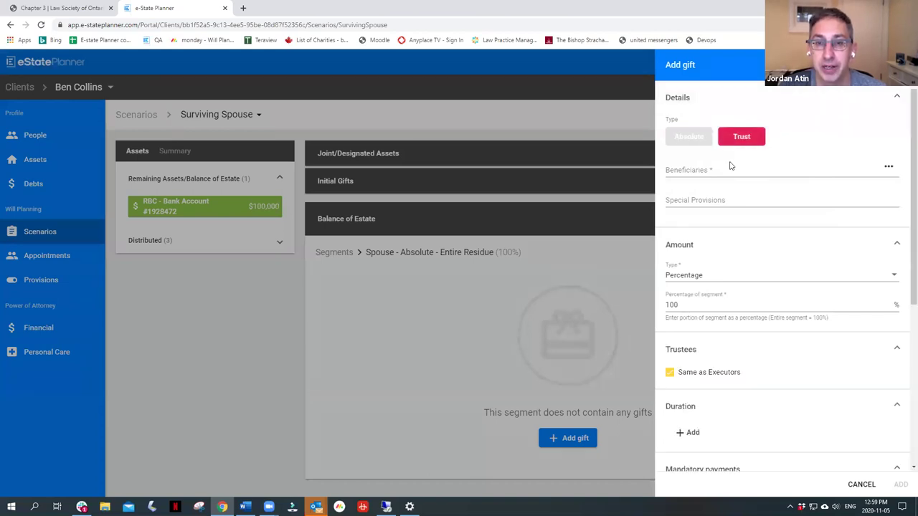
left_click(721, 171)
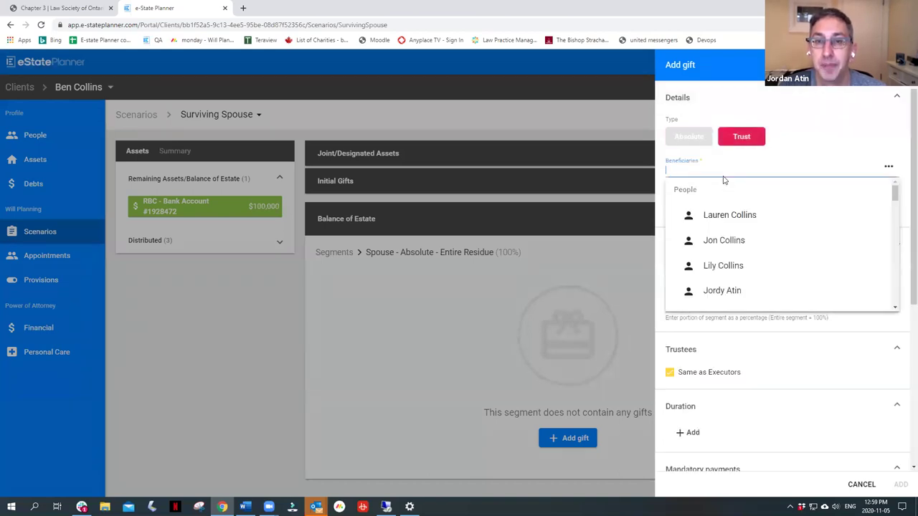
left_click(719, 213)
scroll(723, 403, "down", 2)
left_click(693, 348)
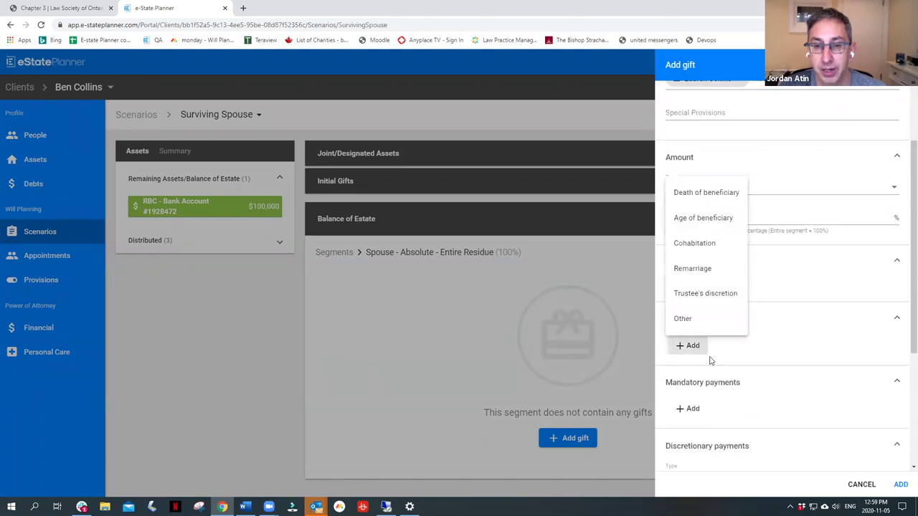
left_click(704, 194)
- Give the trust gift a mandatory Payment of income and add the gift to the segment
scroll(746, 404, "down", 2)
left_click(699, 294)
left_click(716, 348)
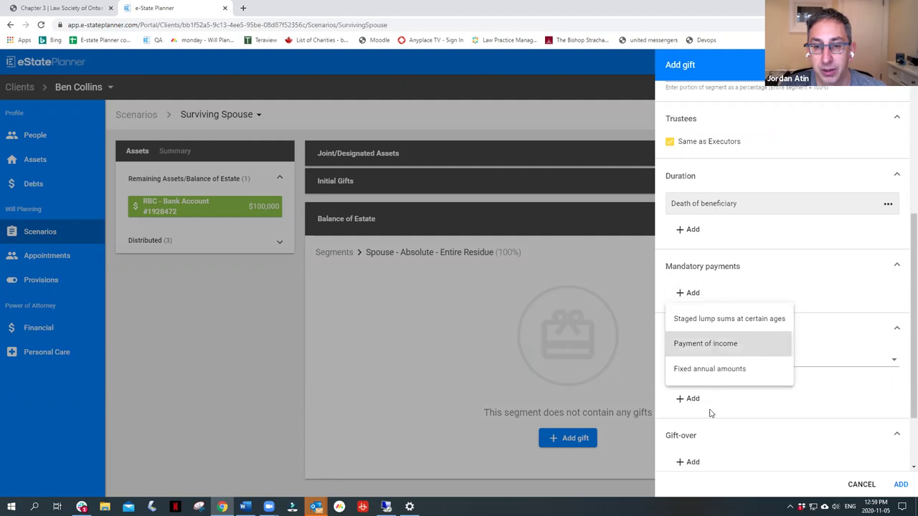
left_click(900, 485)
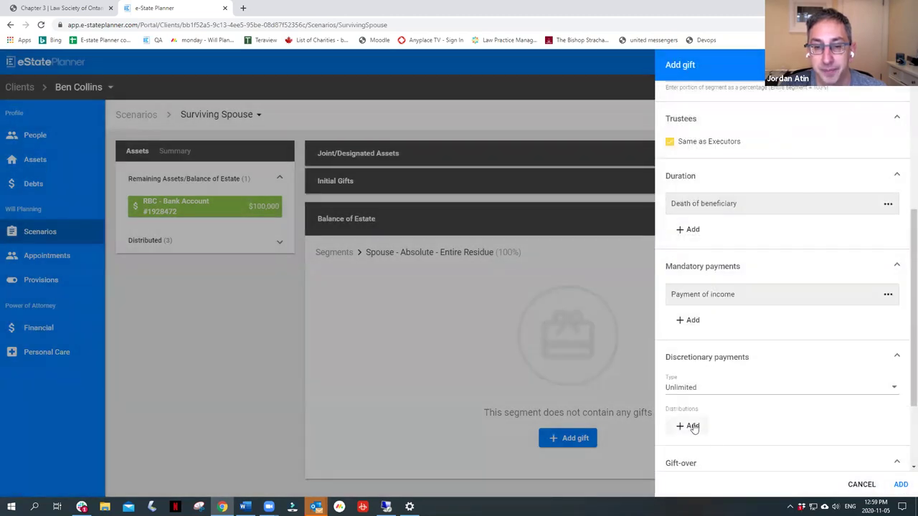
scroll(742, 430, "down", 2)
left_click(900, 485)
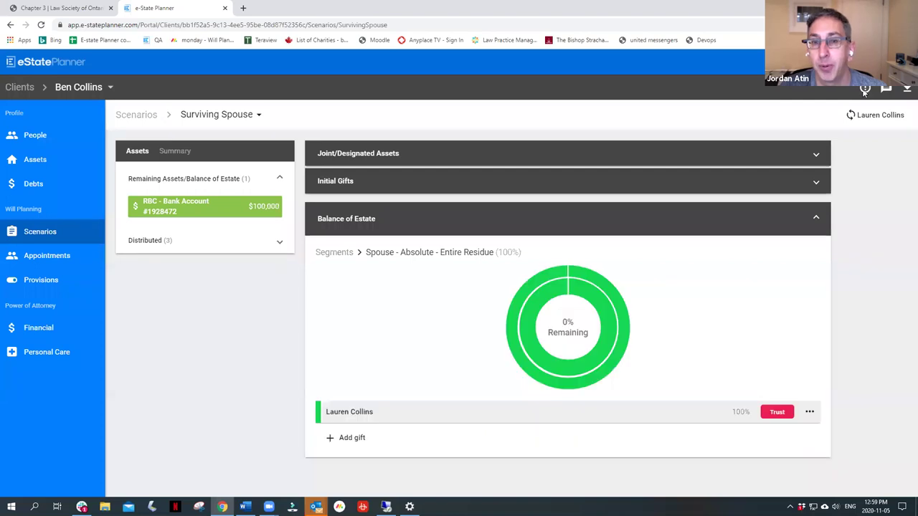
- Review the Possibility of FLA election and Joint asset confirmation entries in the Advisor Insights
left_click(865, 88)
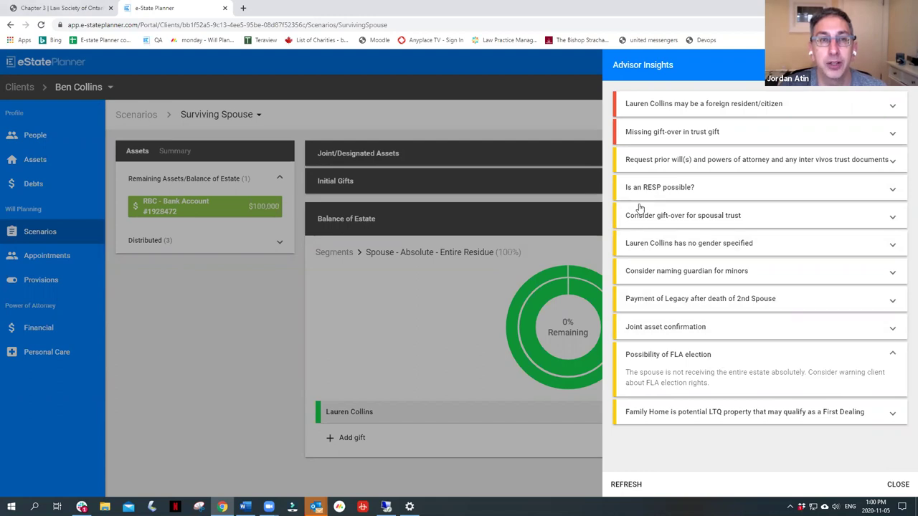
left_click(706, 328)
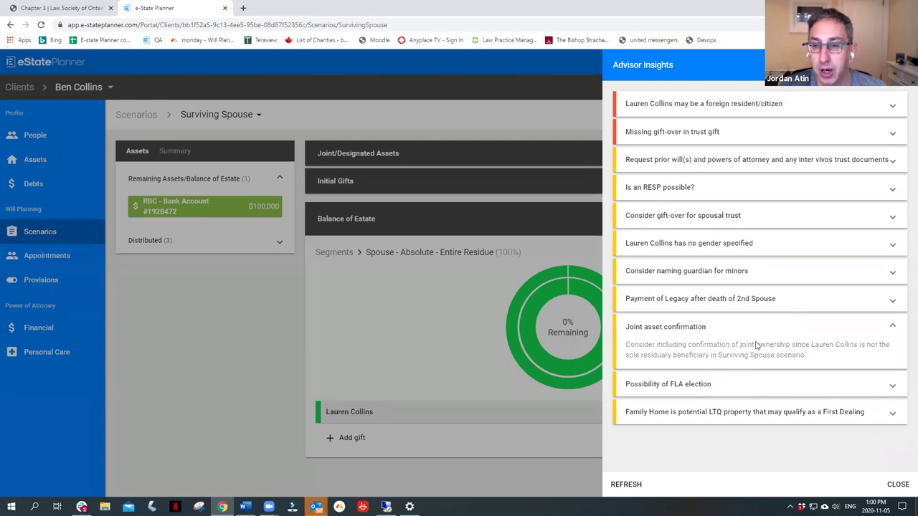
left_click(719, 335)
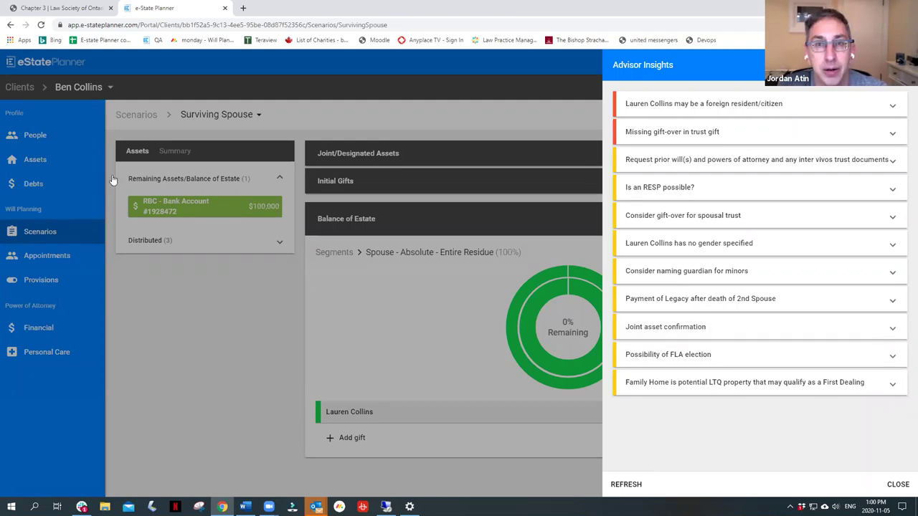
left_click(608, 66)
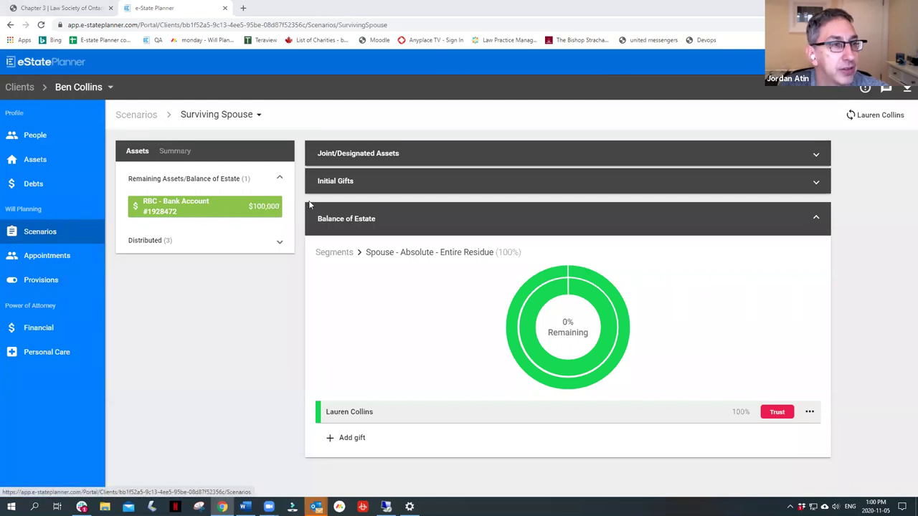
- Look through the scenario's Joint/Designated Assets, Balance of Estate and Initial Gifts sections
left_click(351, 158)
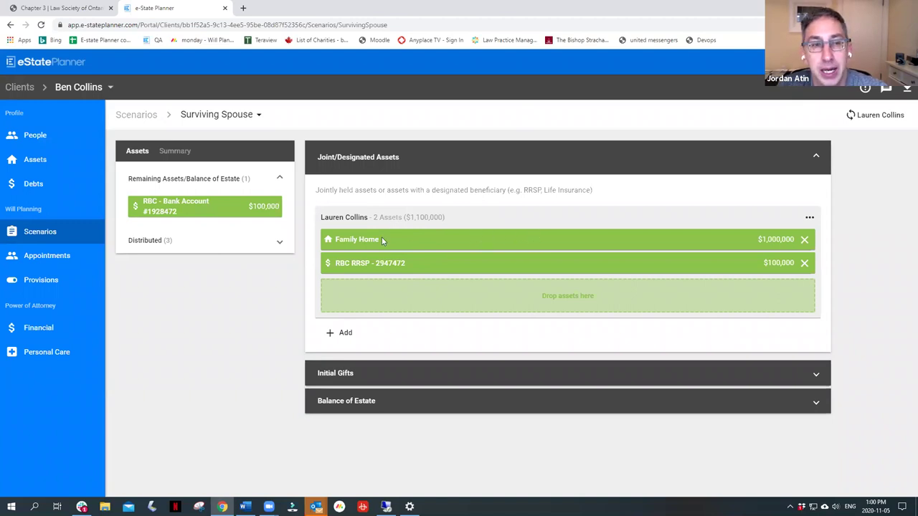
left_click(402, 406)
left_click(381, 185)
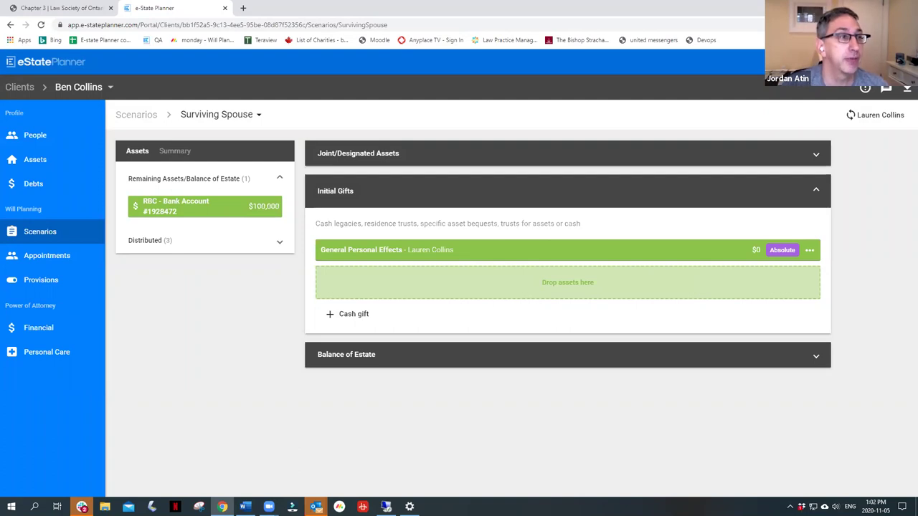
- Open the Family Home asset and change its ownership type to Partial
left_click(23, 164)
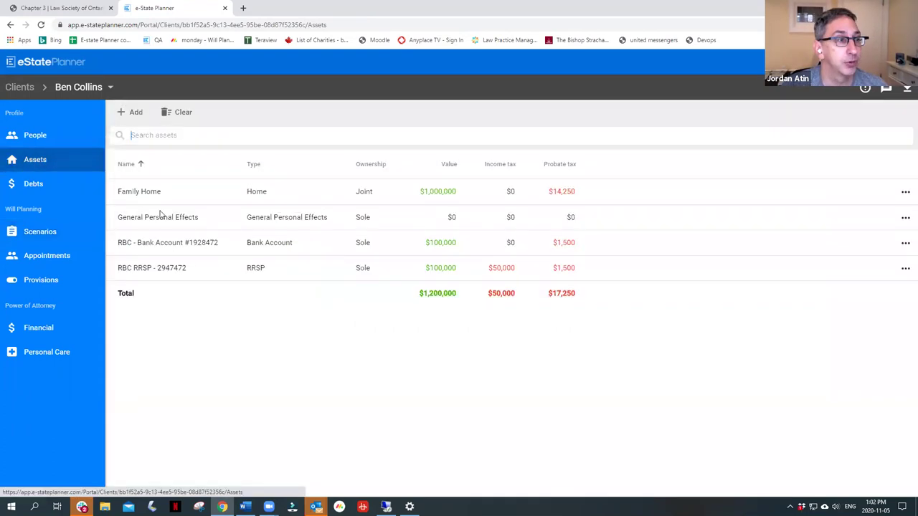
left_click(141, 192)
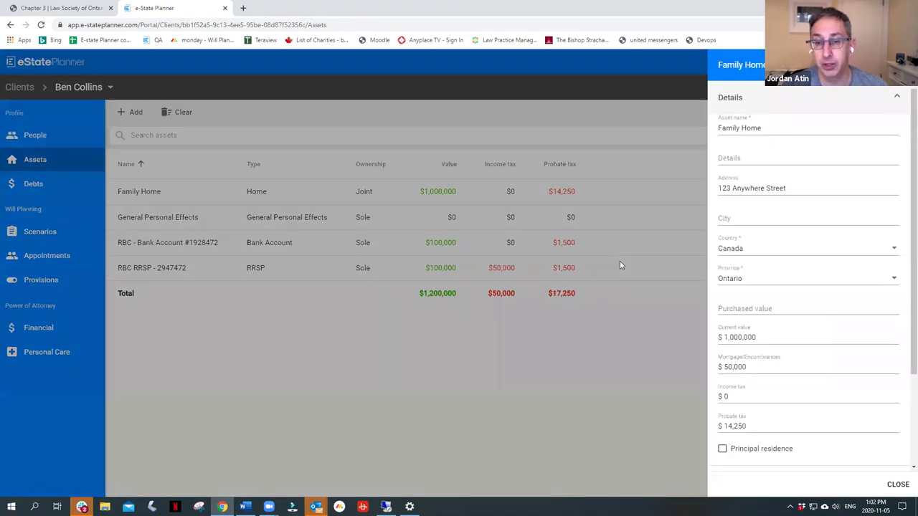
scroll(753, 393, "down", 2)
left_click(751, 391)
left_click(753, 413)
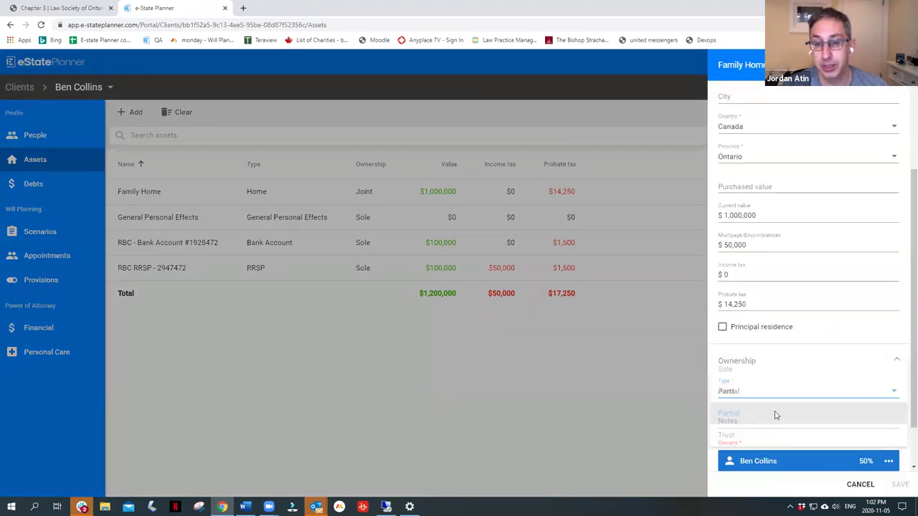
scroll(767, 431, "down", 1)
- Add the client's spouse as a 50% owner of the Family Home and save the asset
left_click(755, 451)
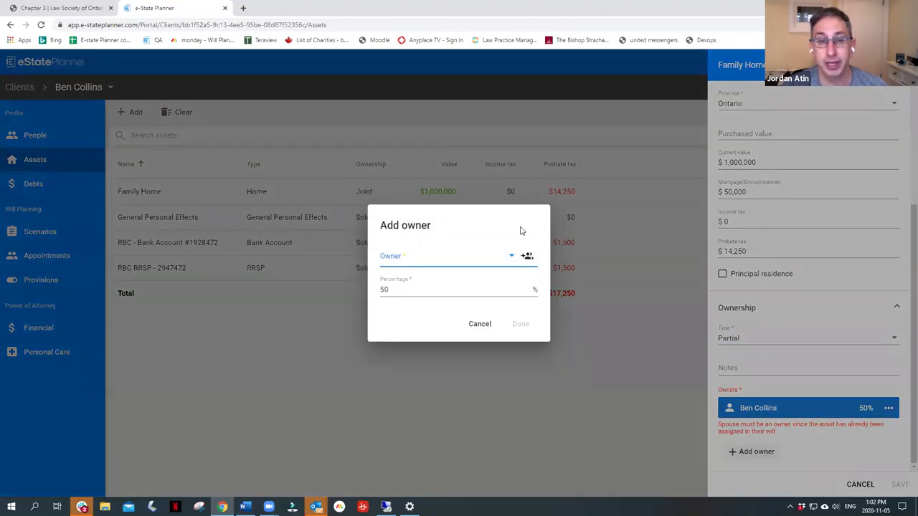
left_click(428, 258)
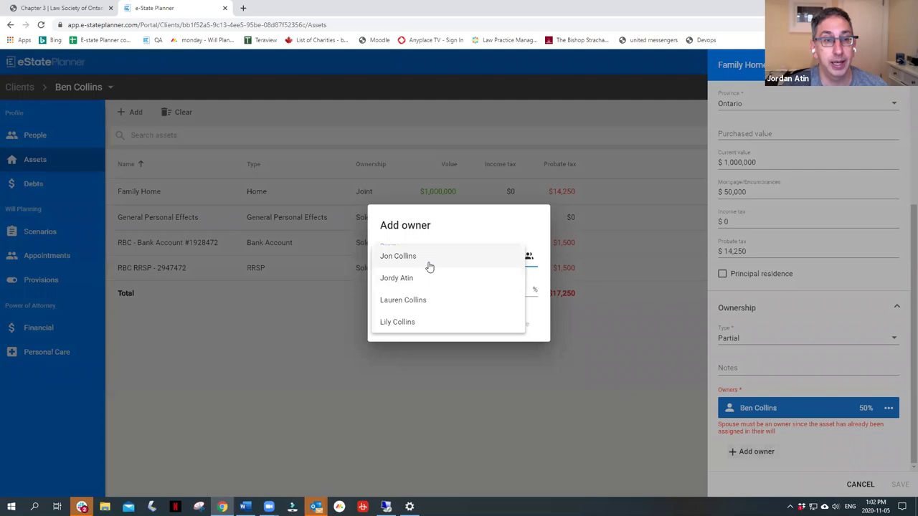
left_click(443, 299)
left_click(523, 324)
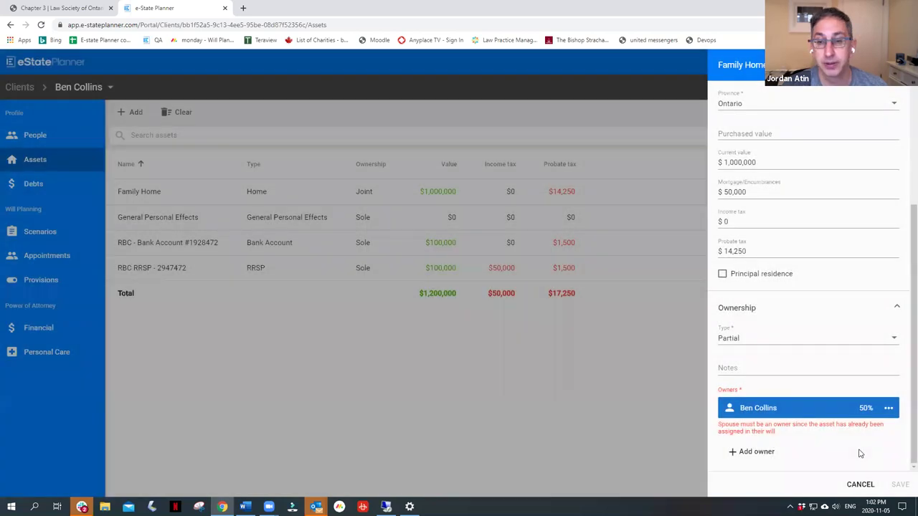
left_click(899, 485)
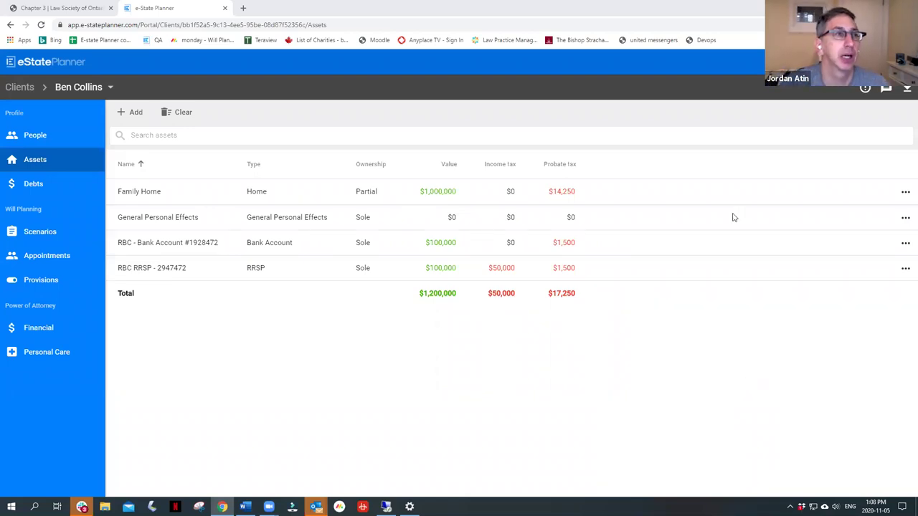
- Search in a new tab for "order in council remote execution of wills" and open the Canadian Bar Association's COVID-19 laws and practices article
left_click(243, 8)
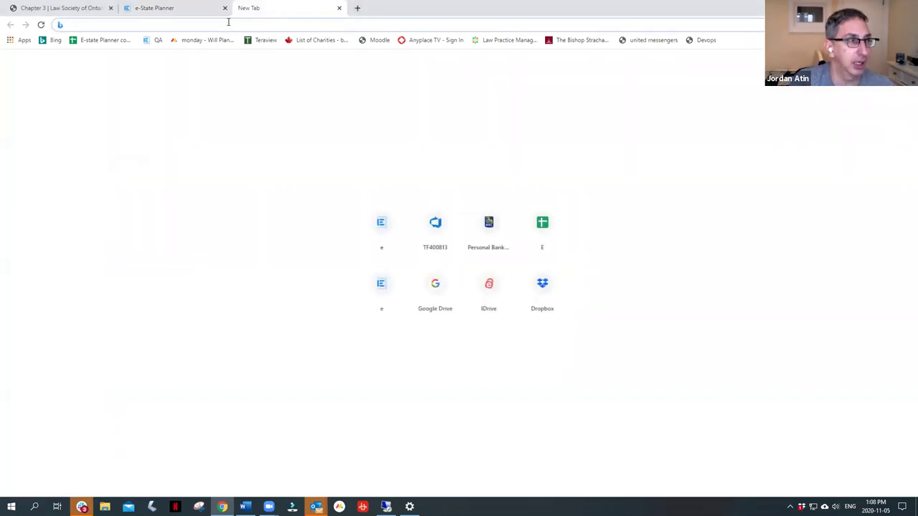
type("order")
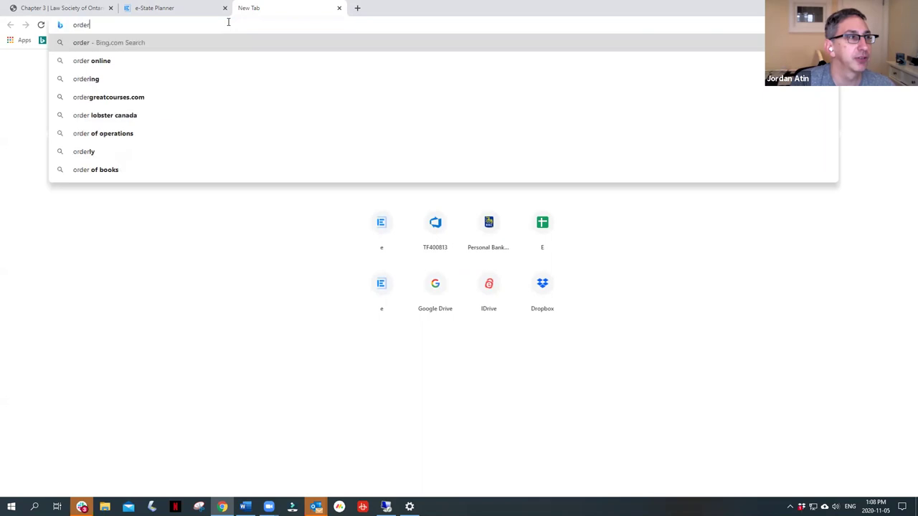
type(" in council ")
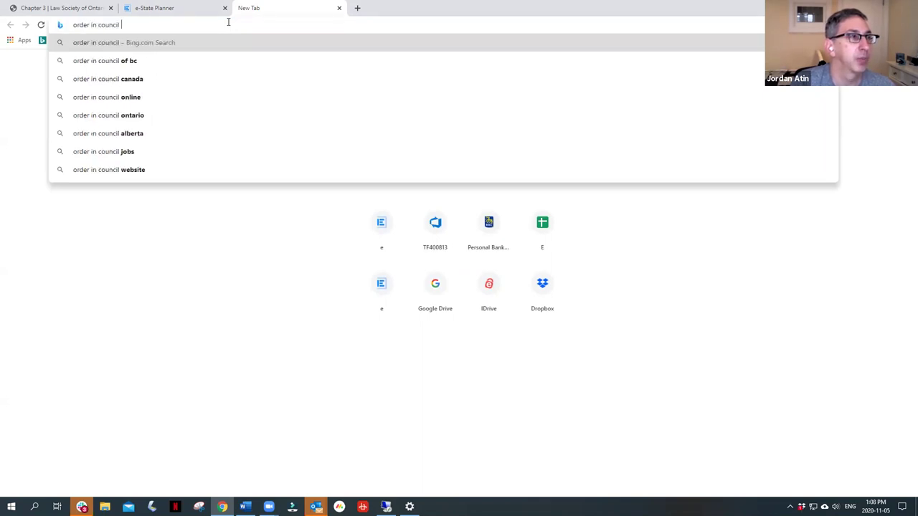
type("remote execution of wills")
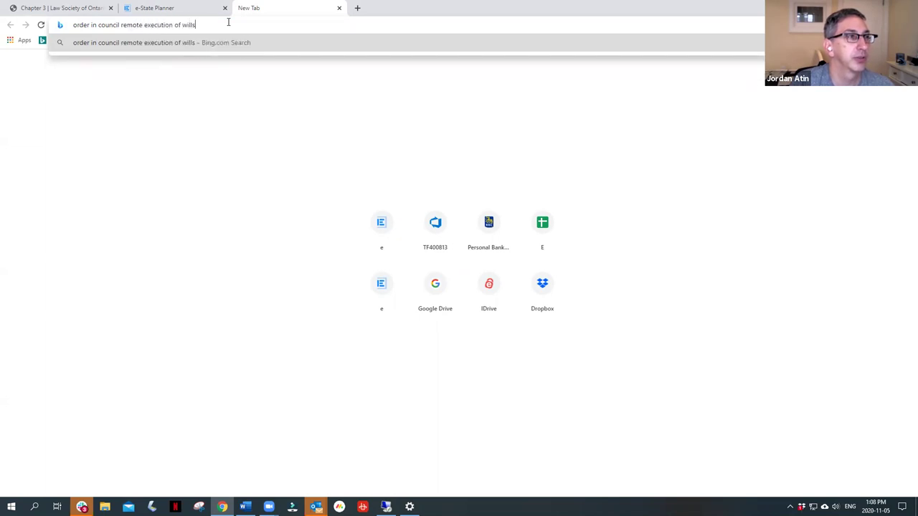
key("Return")
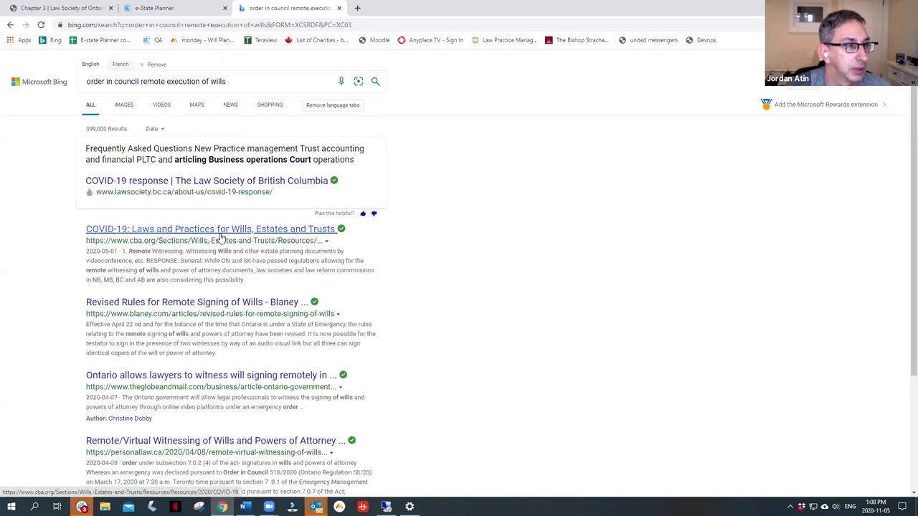
left_click(221, 235)
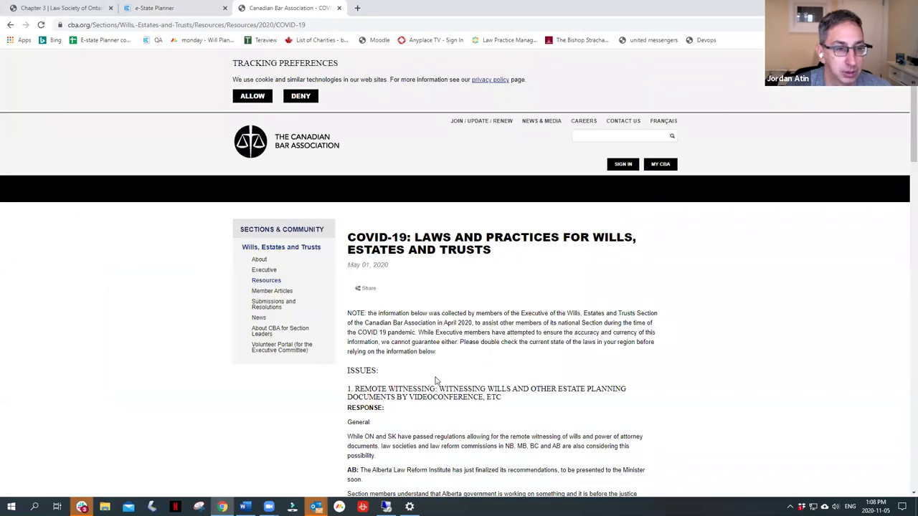
- Check the Saskatchewan order in council link in the article's remote witnessing section and return to the article
scroll(435, 380, "down", 4)
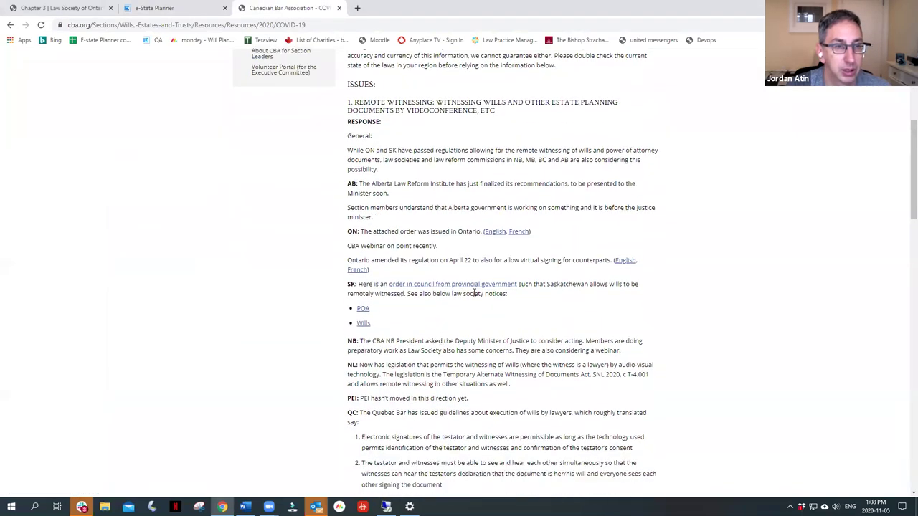
left_click(471, 285)
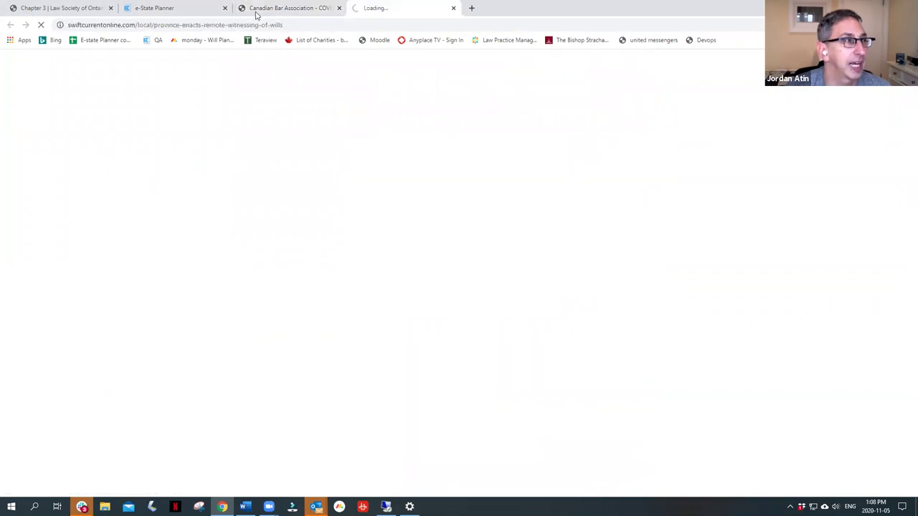
left_click(454, 8)
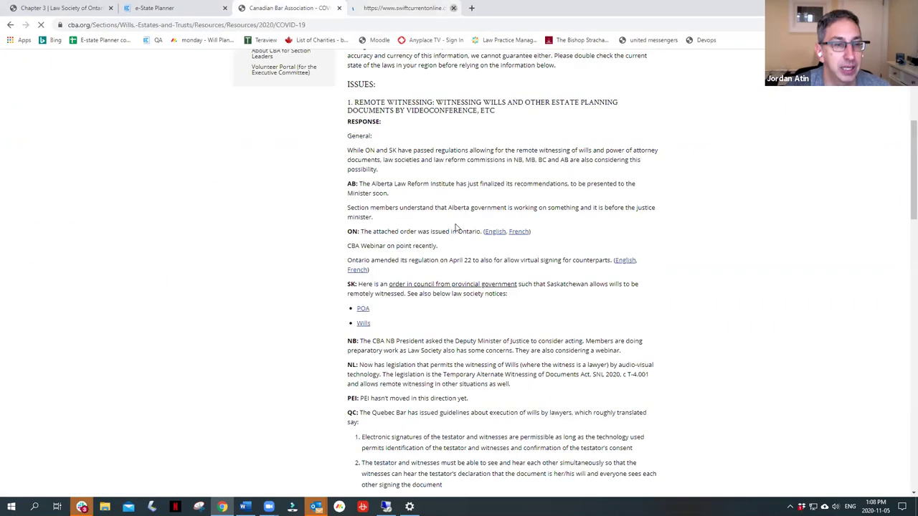
- Open the English version of Ontario's attached order, read its Schedule 1 on signatures in wills and powers of attorney, and close it
scroll(463, 312, "down", 2)
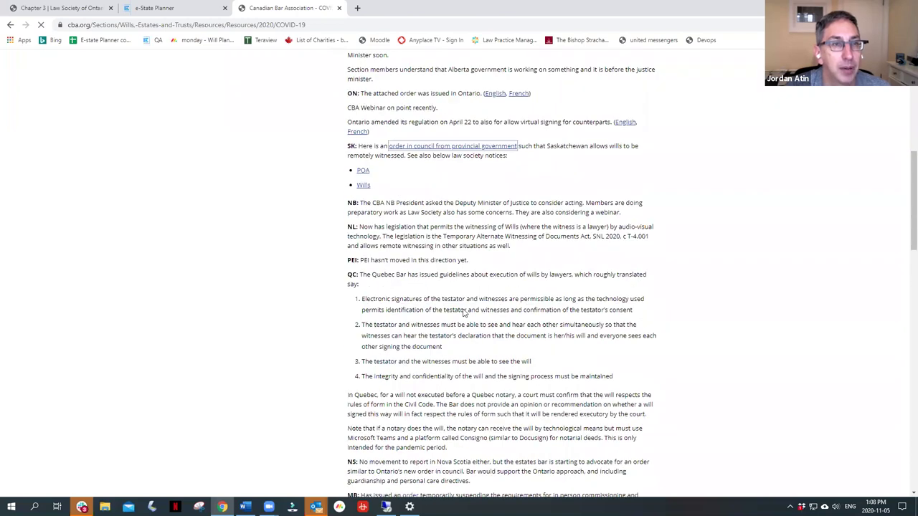
scroll(469, 215, "up", 1)
left_click(495, 138)
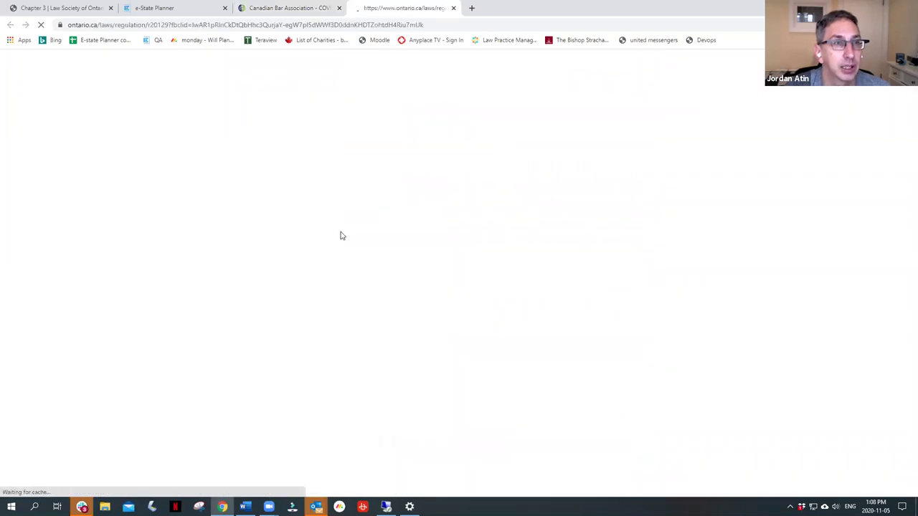
scroll(339, 248, "down", 6)
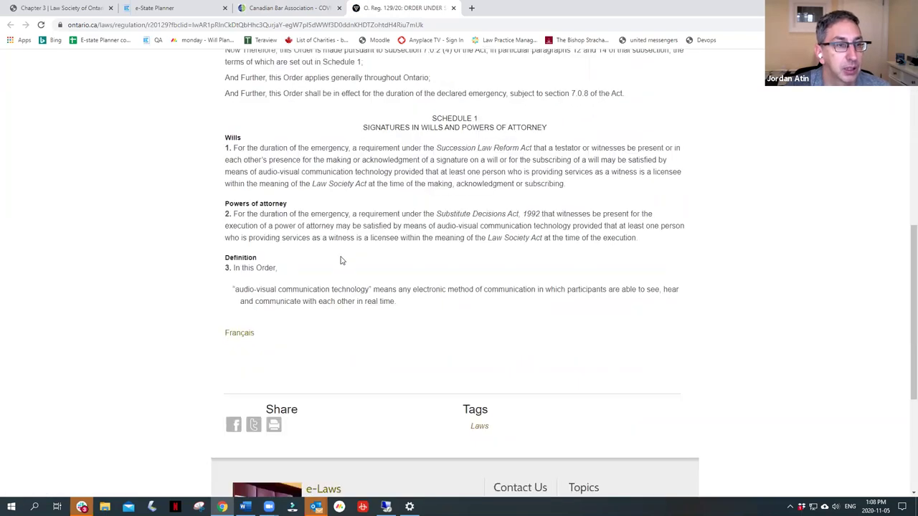
scroll(341, 260, "down", 3)
scroll(387, 284, "up", 4)
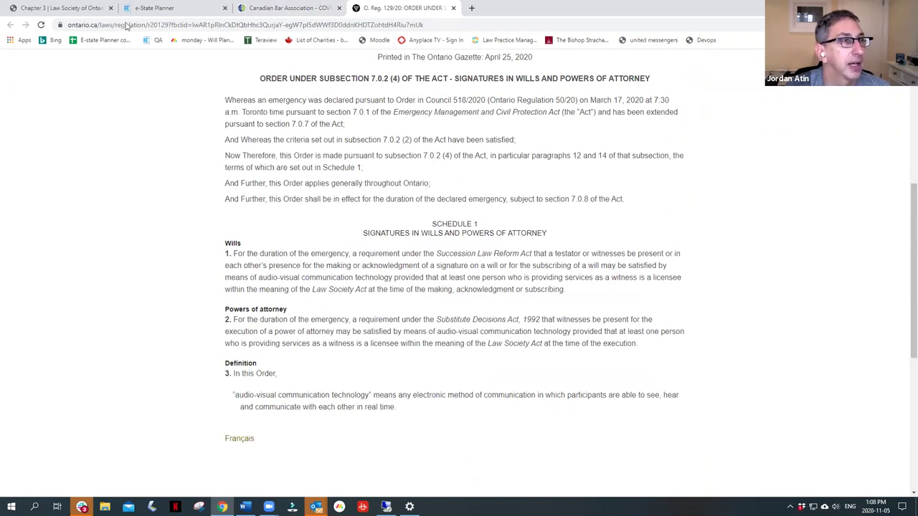
left_click(453, 8)
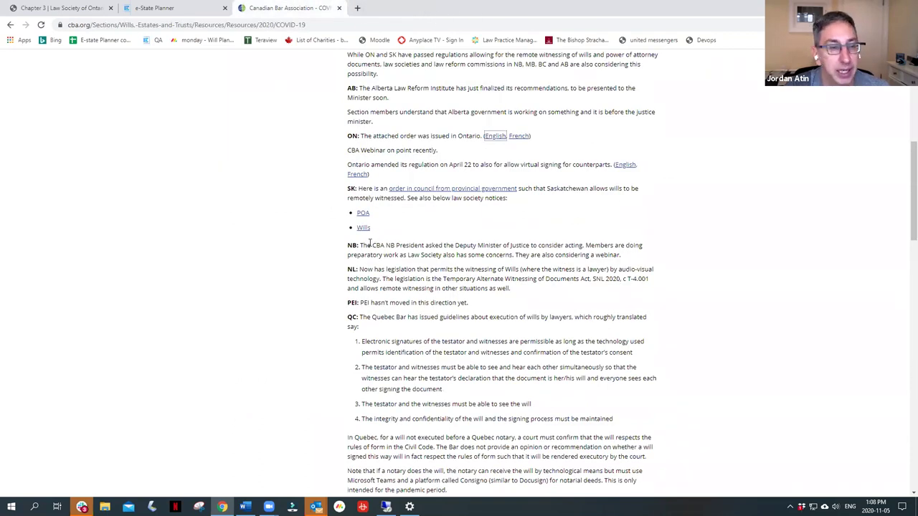
- Look through the rest of the COVID-19 article, from the other provinces' responses to the Summary of Provincial Measures table
scroll(420, 242, "down", 5)
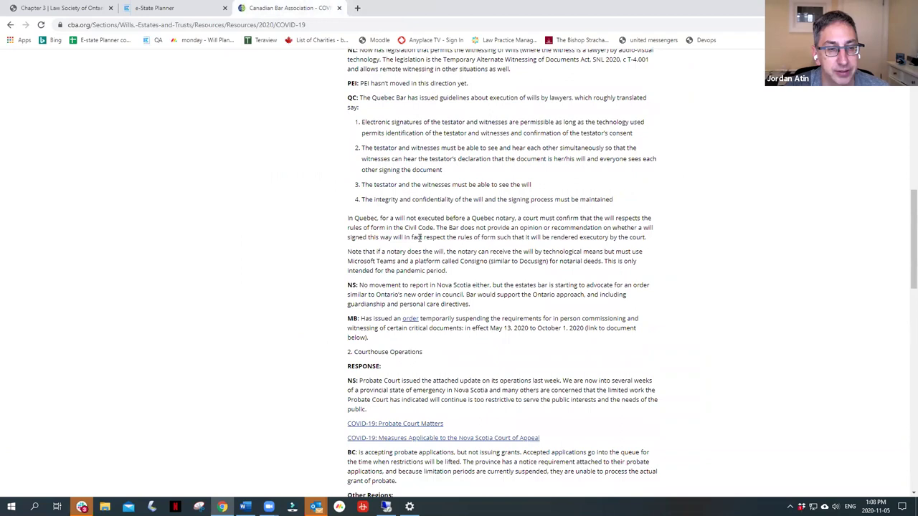
scroll(422, 240, "down", 5)
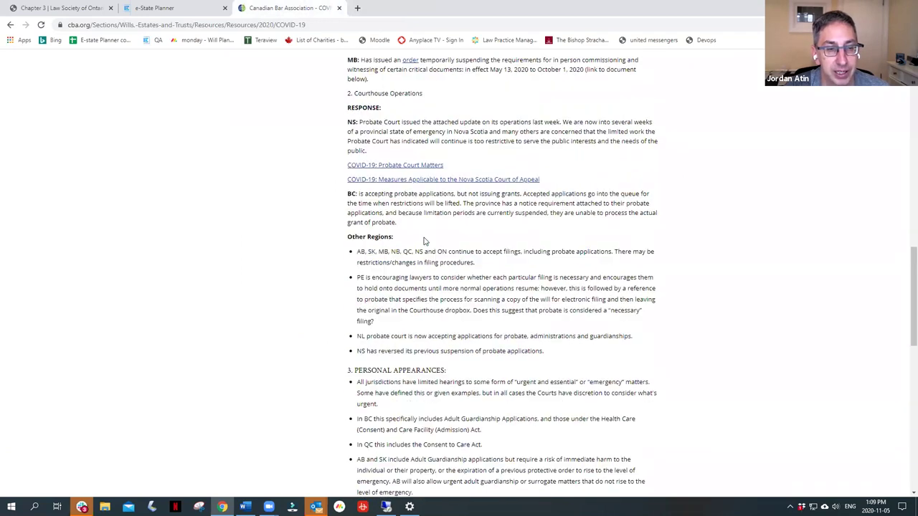
scroll(425, 241, "down", 6)
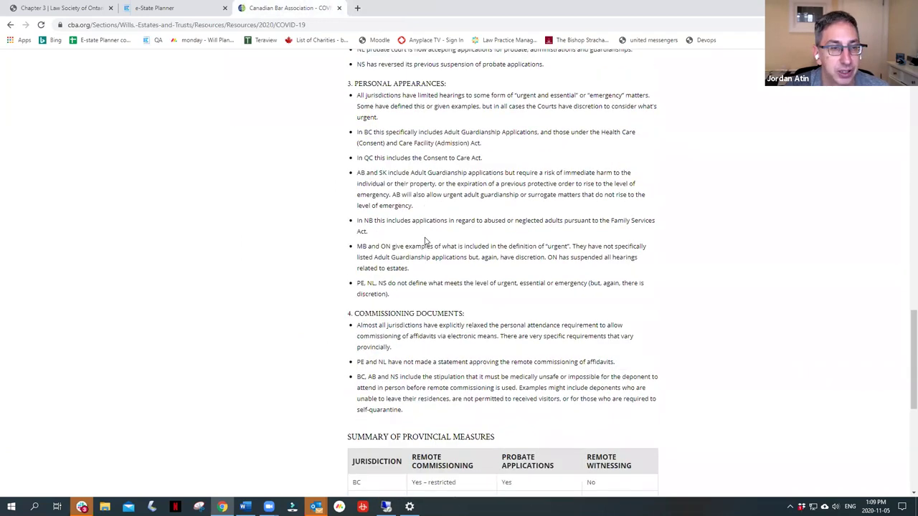
scroll(427, 241, "down", 3)
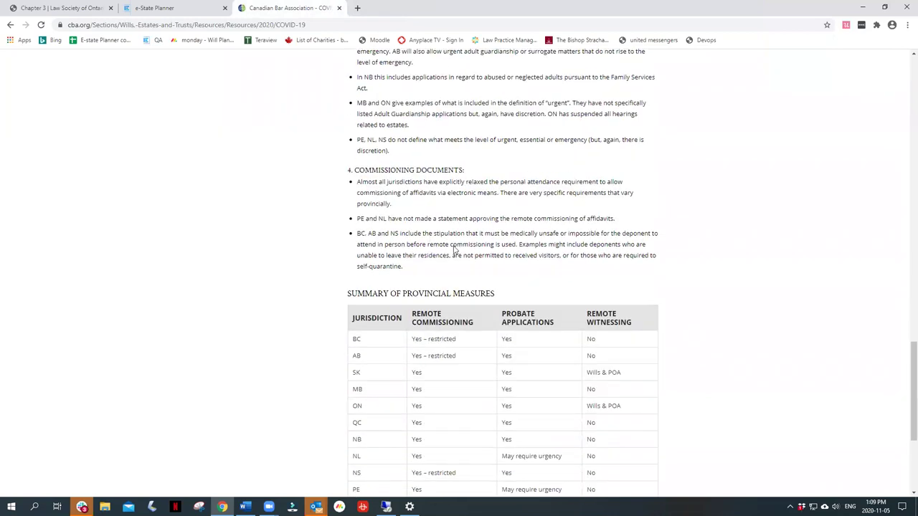
scroll(453, 249, "down", 3)
scroll(454, 250, "up", 3)
scroll(106, 48, "up", 2)
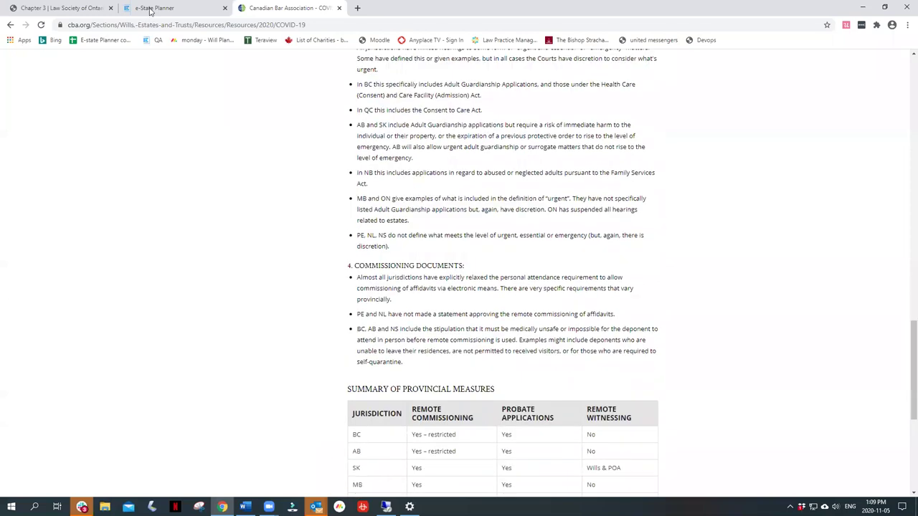
- Return to the search results for remote execution of wills and look through the other listed articles
left_click(10, 24)
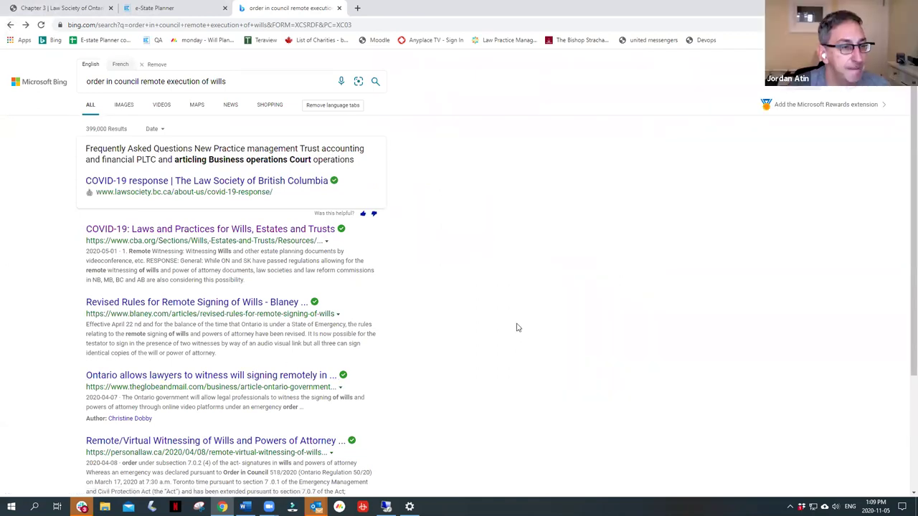
scroll(517, 325, "down", 2)
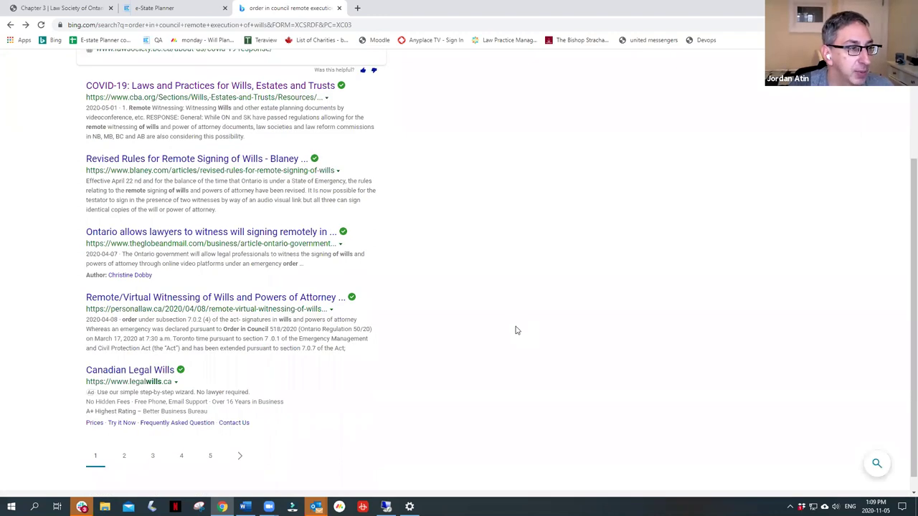
scroll(515, 330, "up", 2)
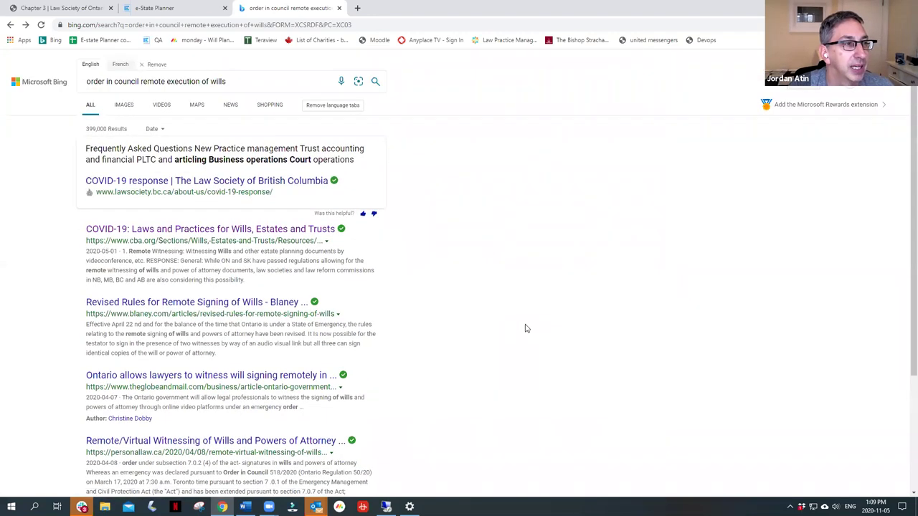